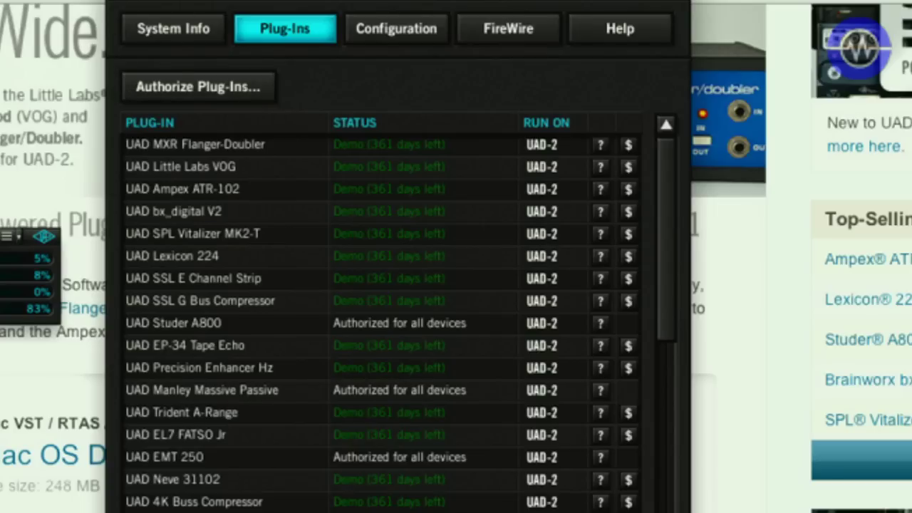
Step: Switch to Logic Pro, start playback and open the UAD MXR Flanger-Doubler on the MonoPoly track
key(super+Tab)
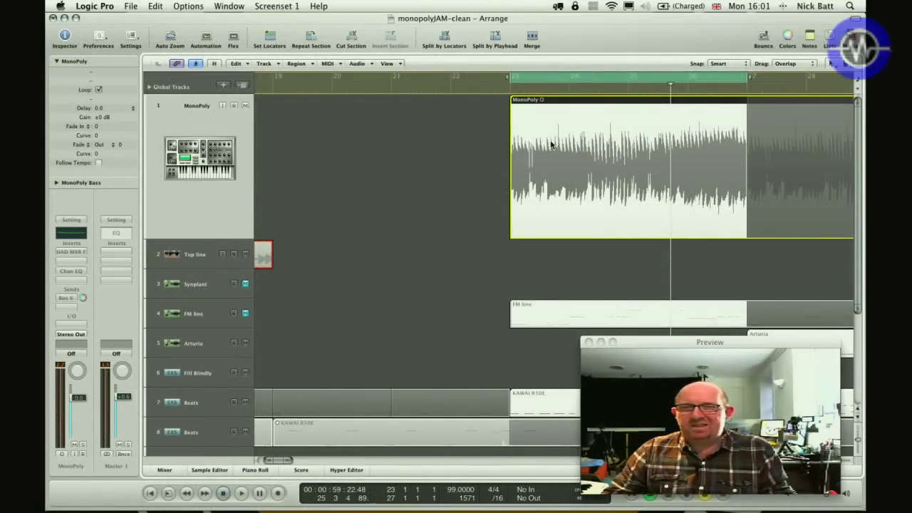
key(space)
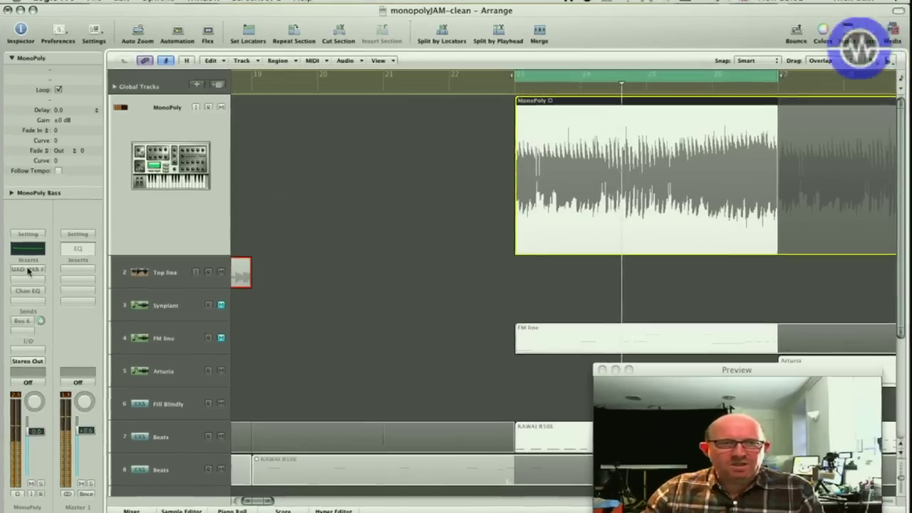
click(28, 271)
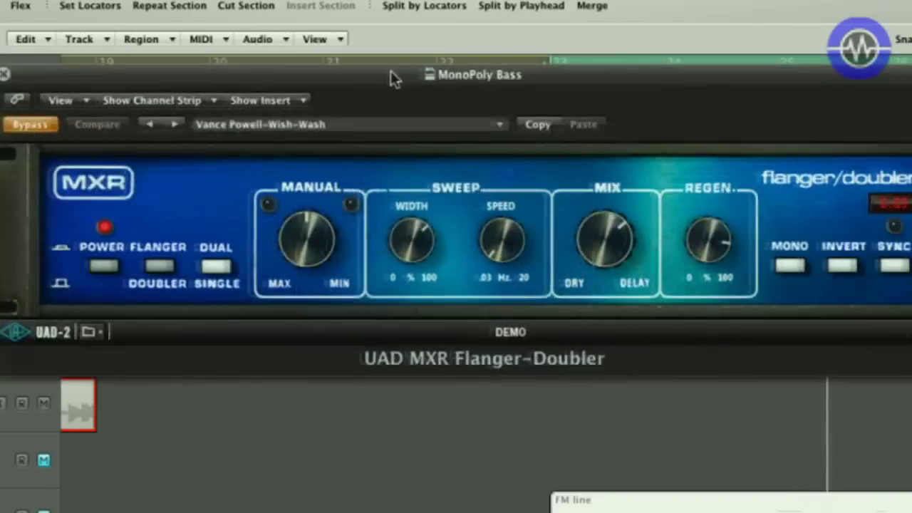
drag(394, 79, 371, 84)
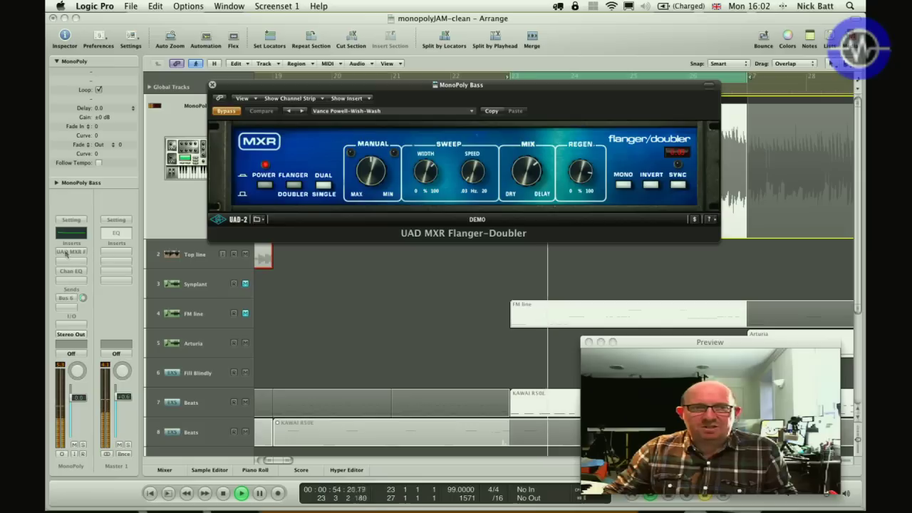
Step: Take the flanger out of bypass, turn its mix further towards delay, raise the sweep width and reduce the regen
alt+click(67, 251)
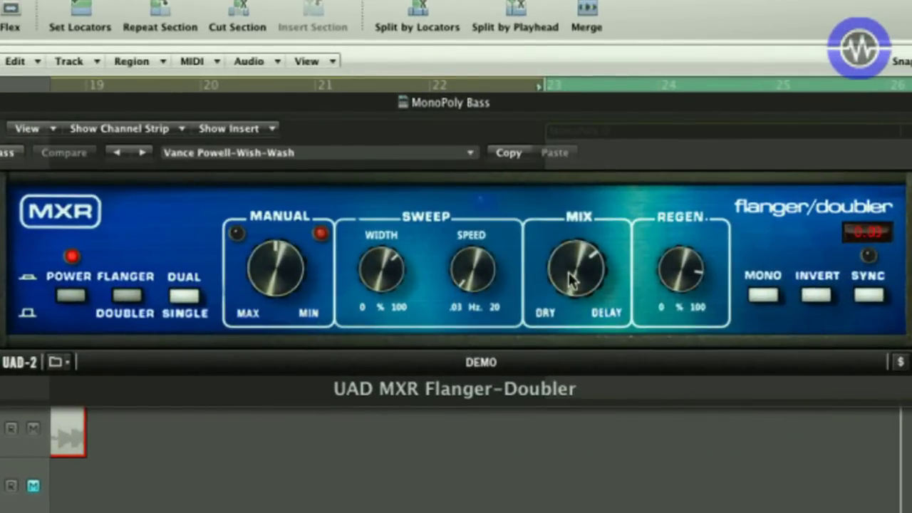
drag(570, 277, 597, 271)
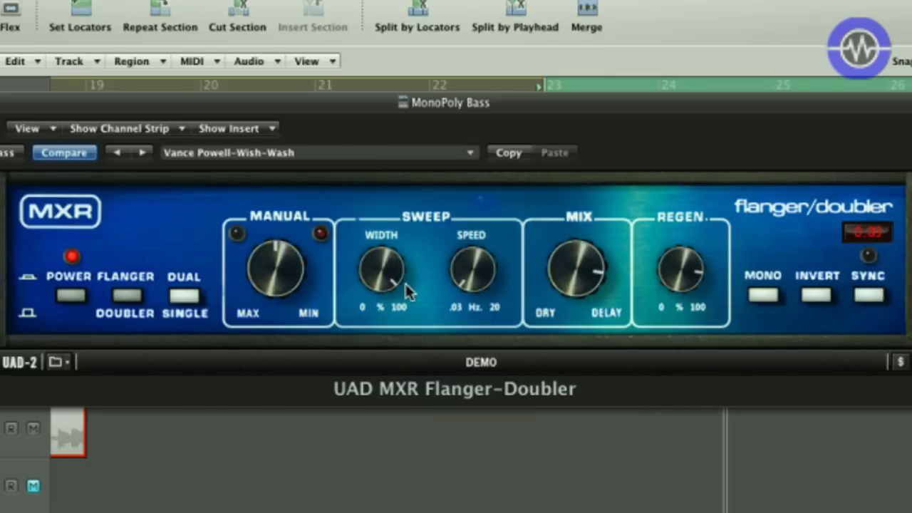
mouse_move(680, 264)
mouse_down()
mouse_move(675, 270)
mouse_move(684, 265)
mouse_up()
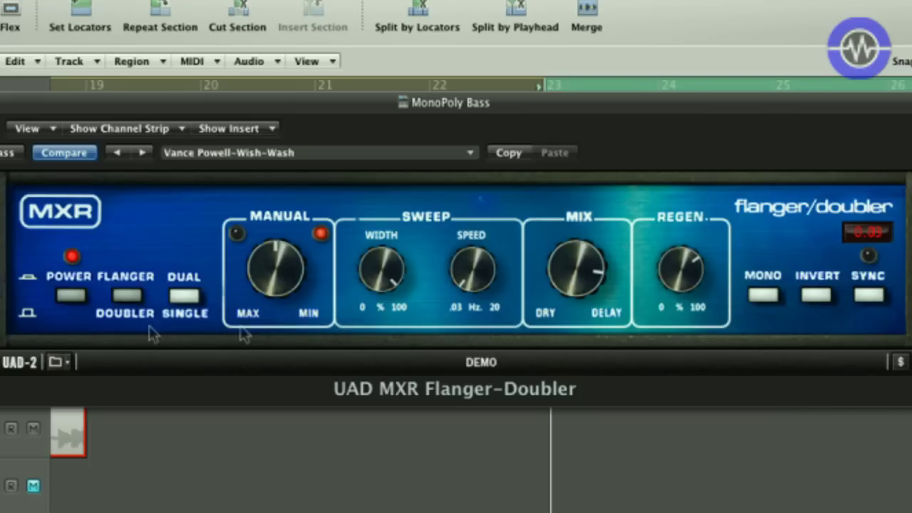
Step: Load the factory preset Neil Dorfsman-Hollow Jet in the flanger
click(312, 167)
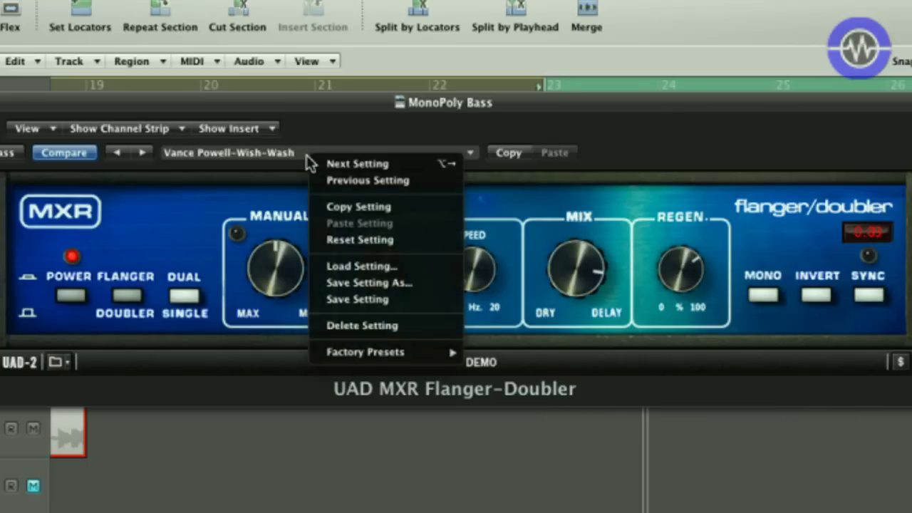
mouse_move(358, 360)
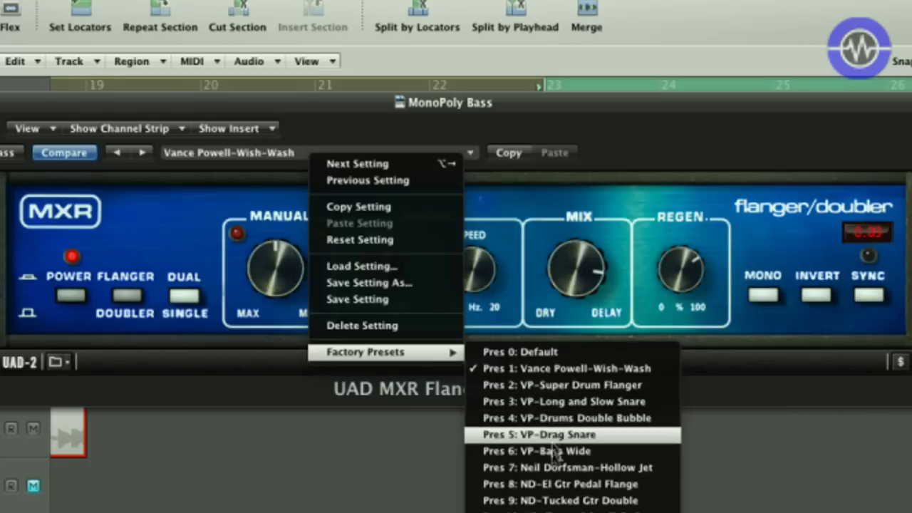
click(524, 471)
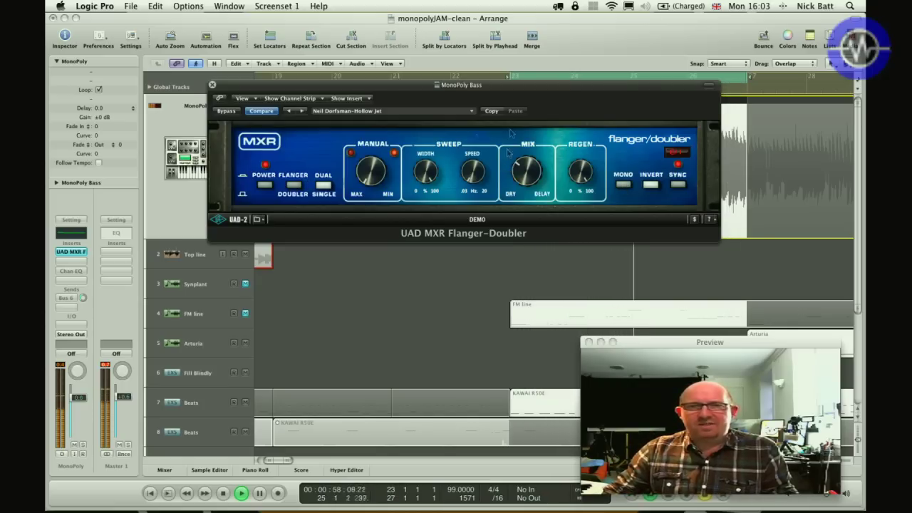
Step: Load the factory preset Chuck Zwicky-DubLer in the flanger, listen to it and stop playback
click(417, 112)
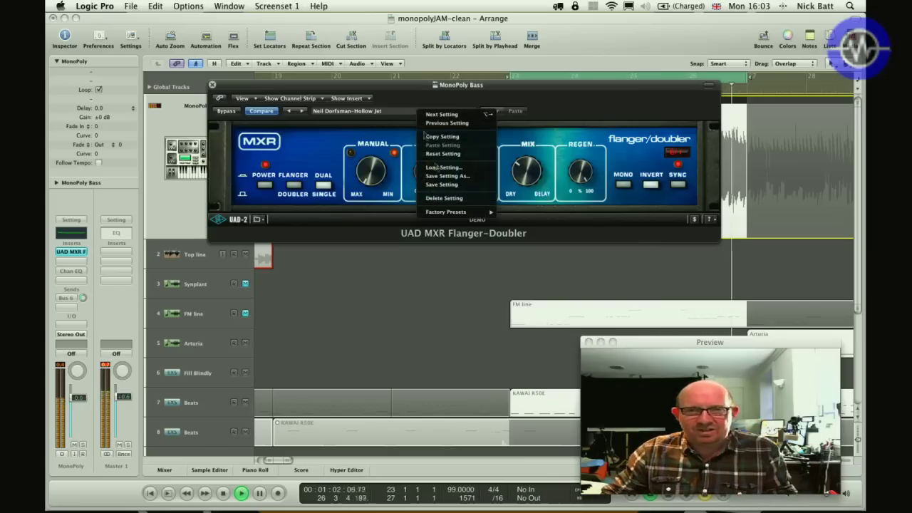
mouse_move(454, 211)
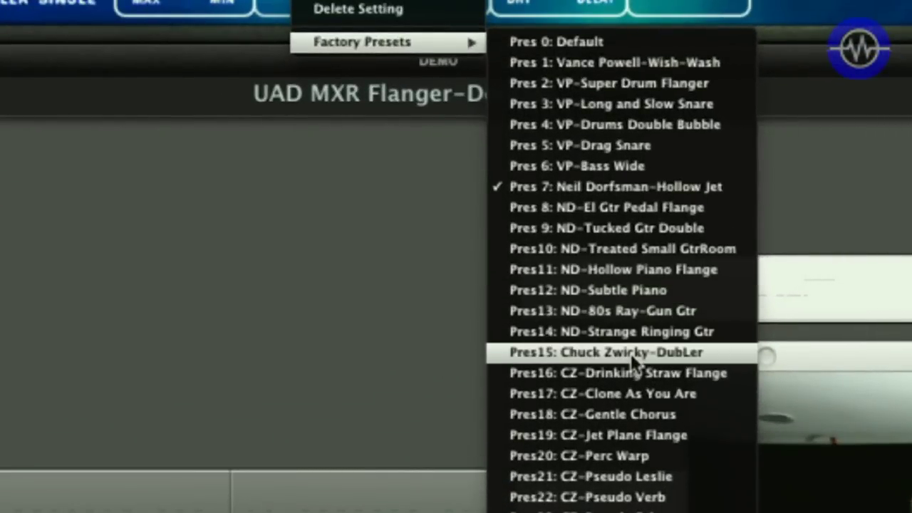
click(630, 354)
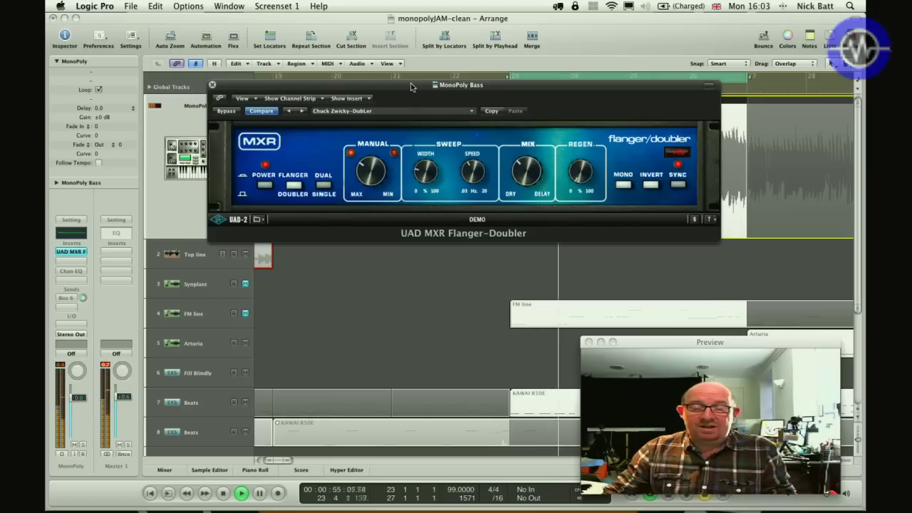
key(space)
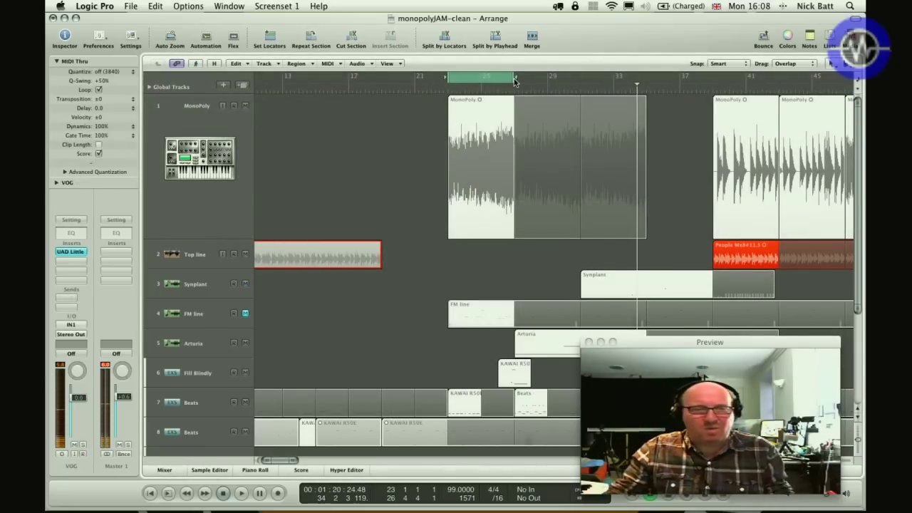
Step: Open the UAD Little Labs VOG plug-in on the VOG track and switch on its power supply
scroll(375, 236, down, 5)
scroll(375, 237, left, 2)
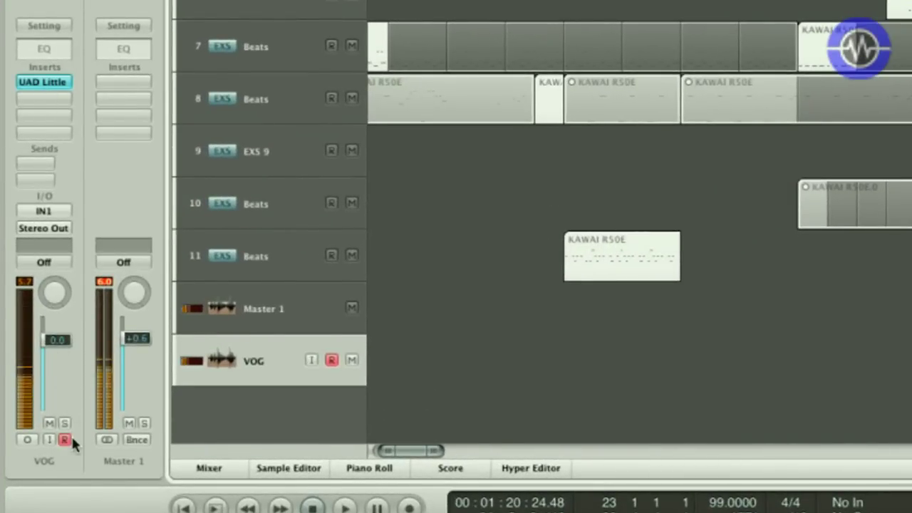
click(57, 81)
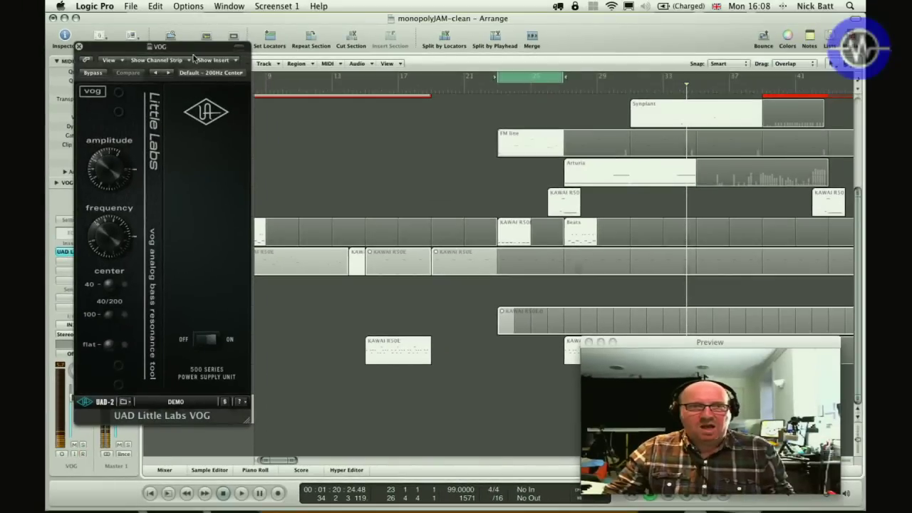
drag(193, 50, 380, 54)
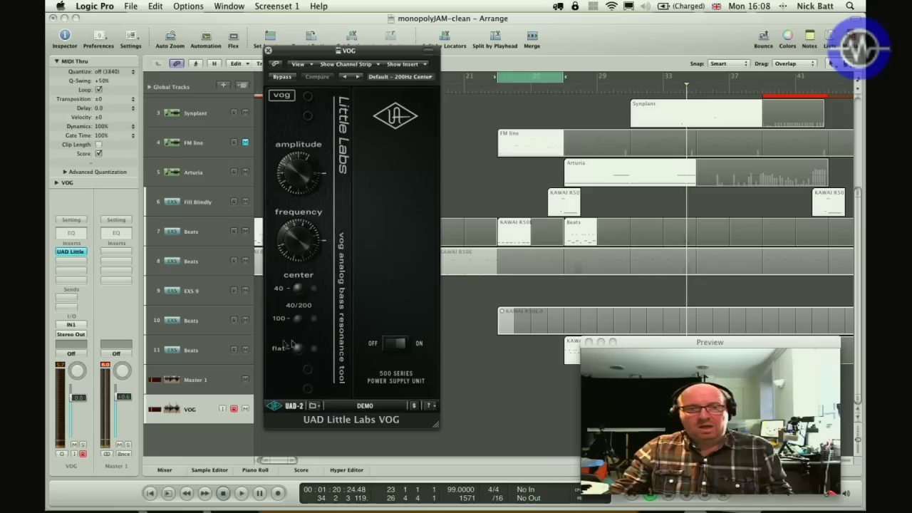
click(399, 345)
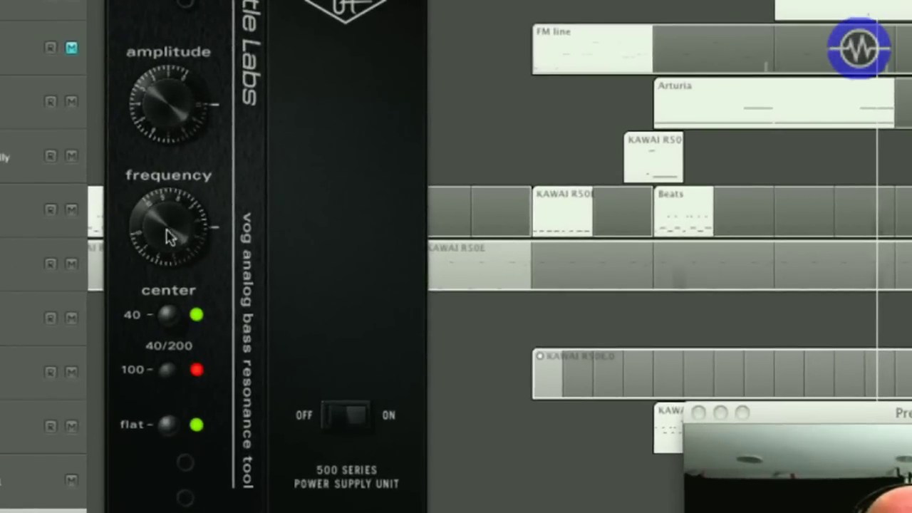
Step: Sweep the VOG's frequency, switch its center to 40 and sweep the frequency again, closing the plug-in when finished
drag(297, 244, 300, 244)
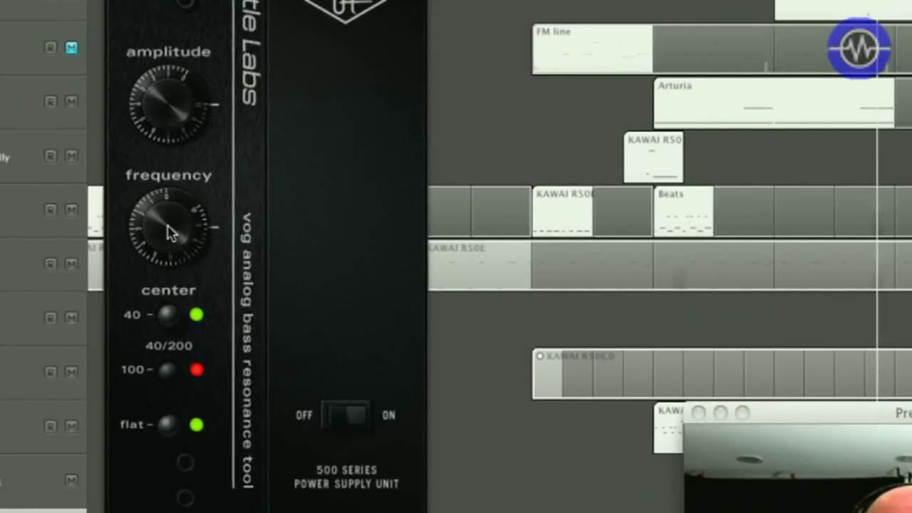
mouse_move(170, 234)
mouse_down()
mouse_move(162, 253)
mouse_move(165, 236)
mouse_move(161, 245)
mouse_up()
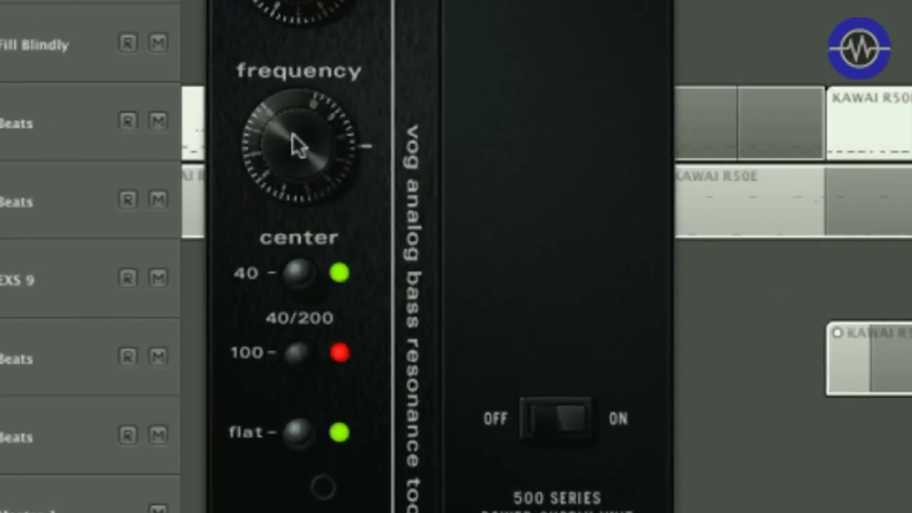
drag(292, 137, 280, 157)
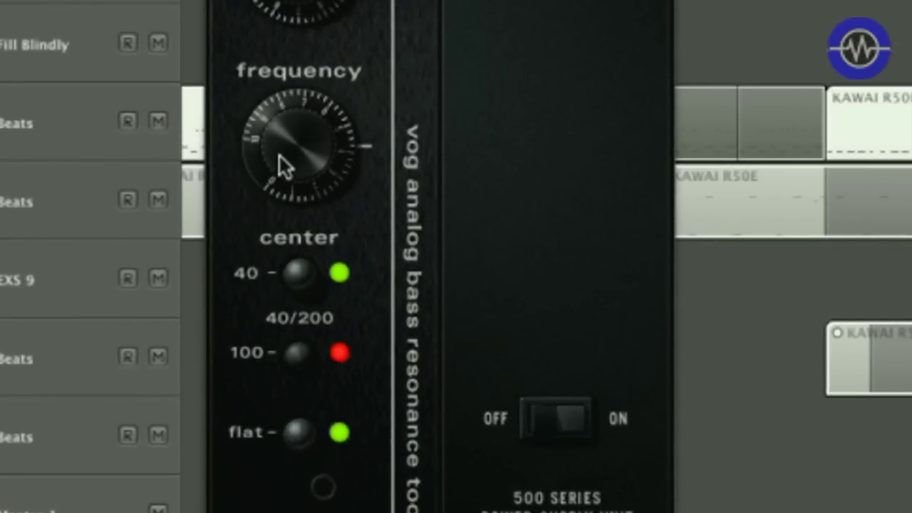
click(297, 276)
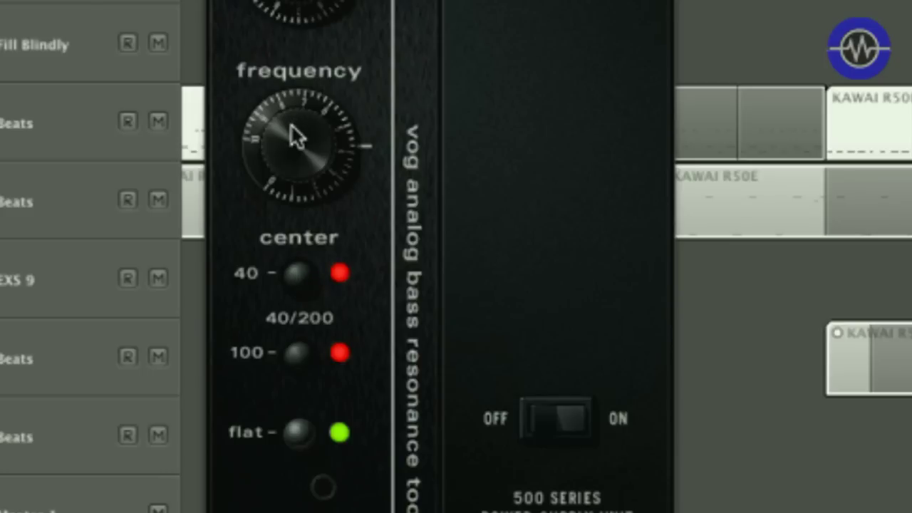
drag(296, 137, 305, 163)
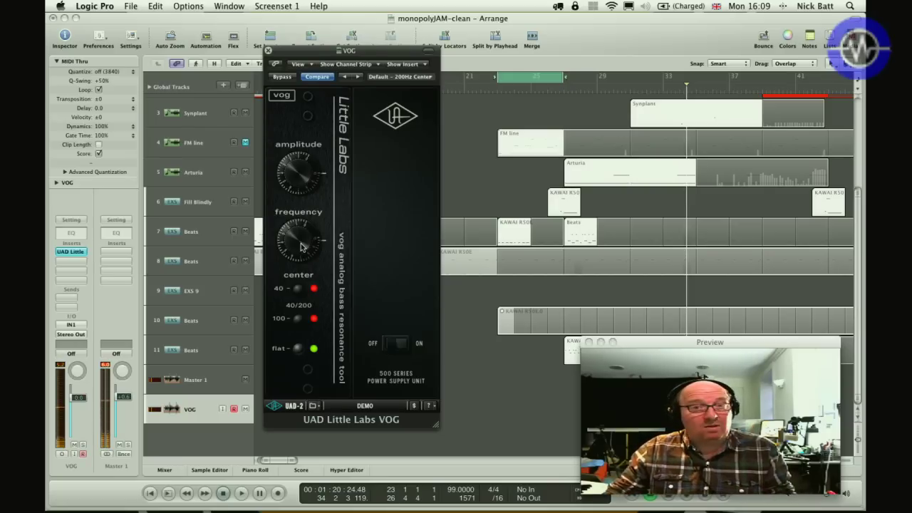
key(super+w)
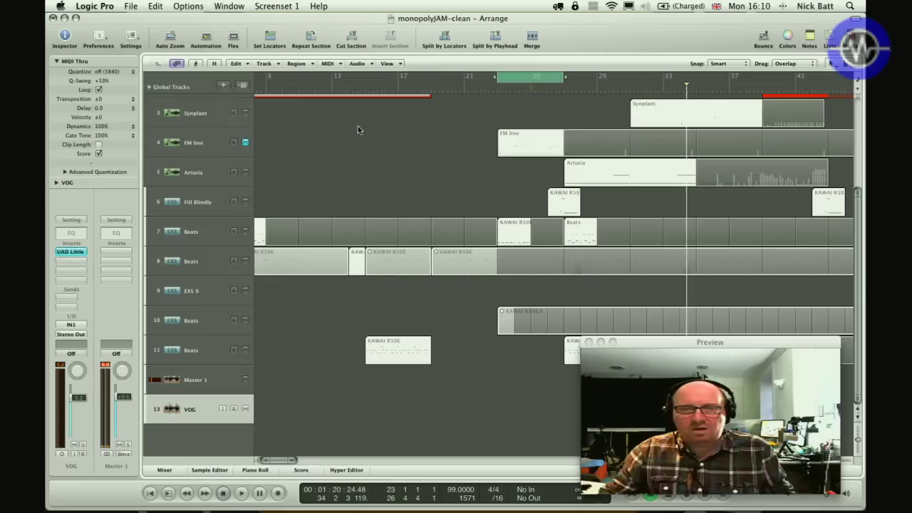
Step: Switch to REAPER, play the MXR drum project and open the UAD Little Labs VOG effect on the kik track
key(super+Tab)
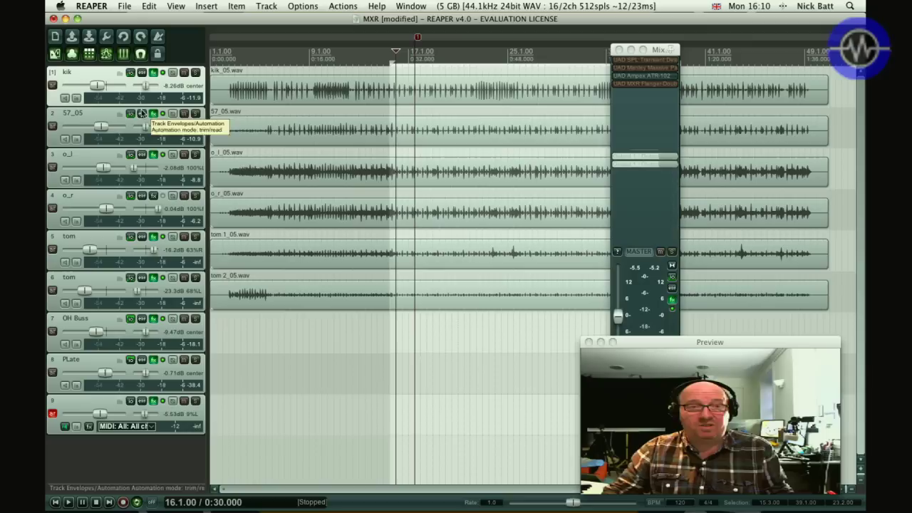
key(space)
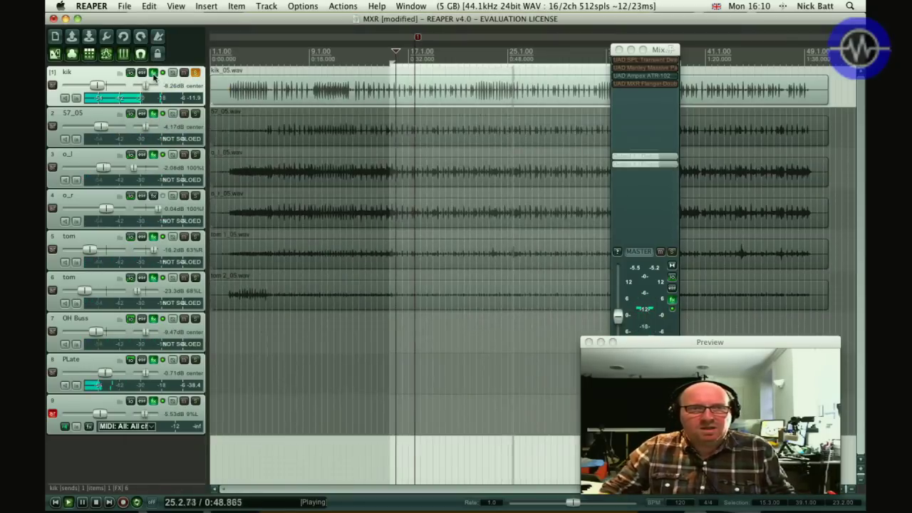
click(153, 73)
click(149, 102)
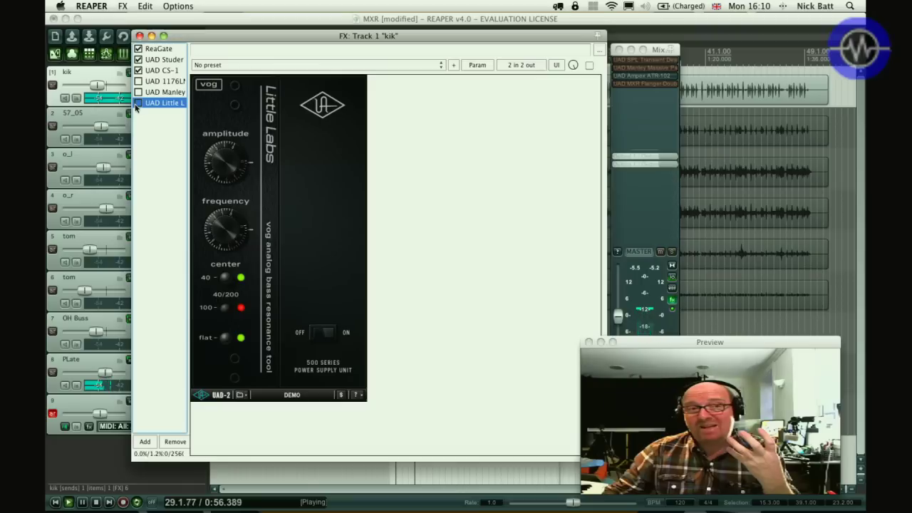
Step: Enable the VOG on the kik track, adjust its frequency and set its center to 100, closing the effects chain when finished
click(232, 227)
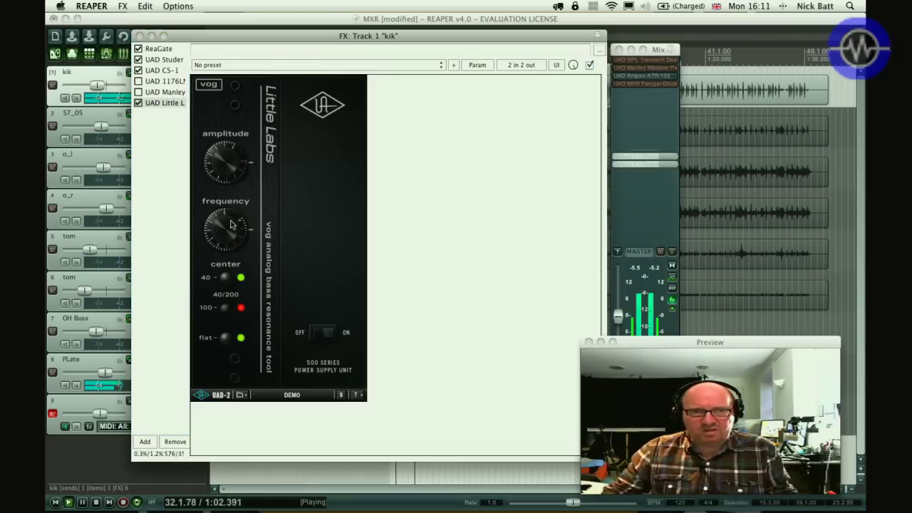
drag(230, 225, 219, 234)
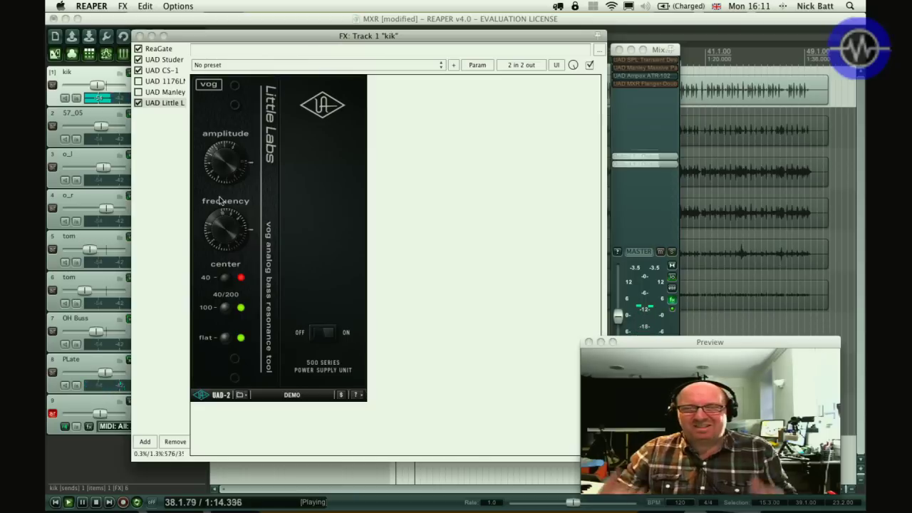
click(140, 35)
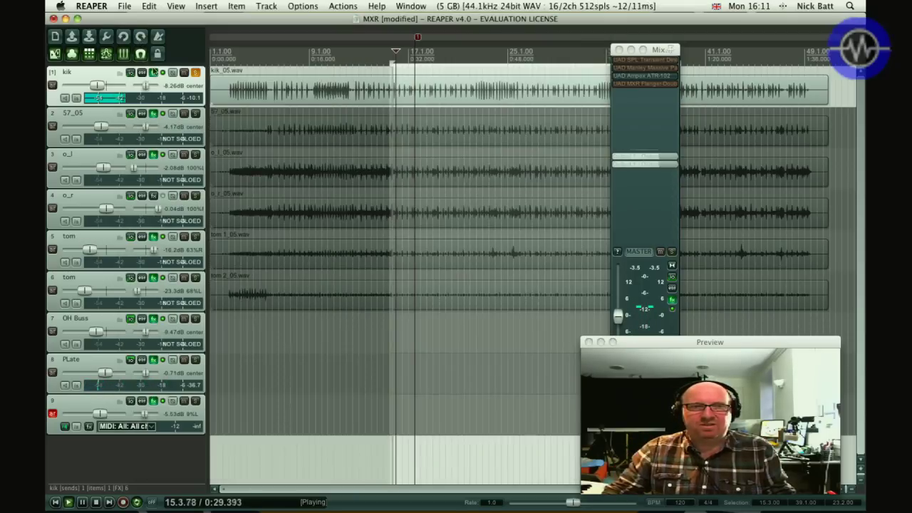
Step: Unsolo the kik track to hear the full drum mix, reopen the kik's effects chain and stop playback
click(195, 72)
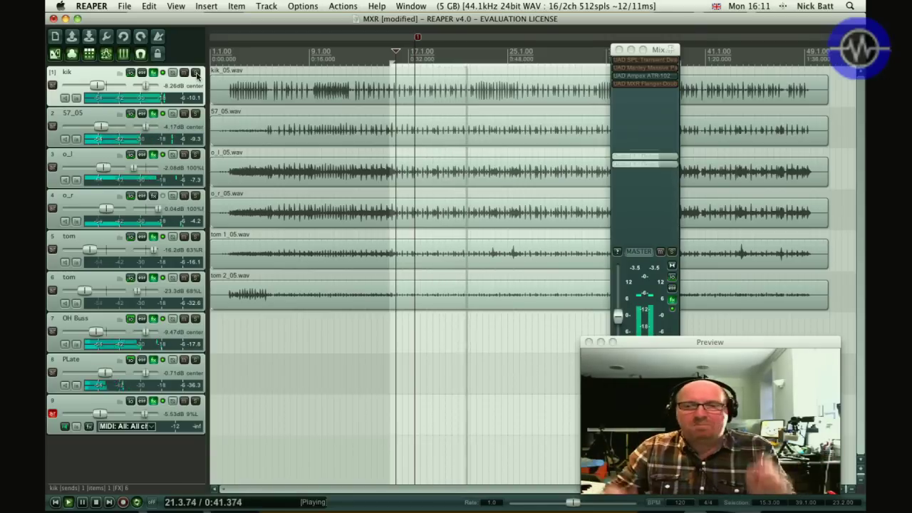
click(152, 73)
key(space)
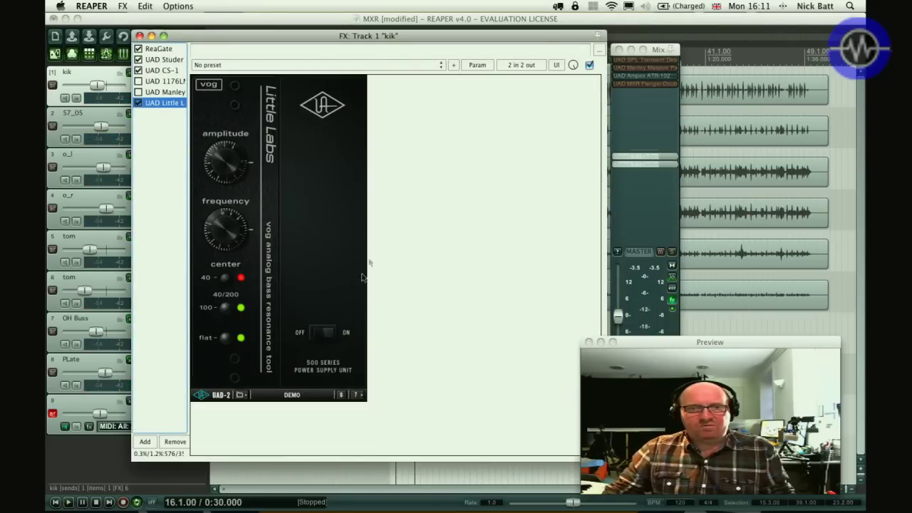